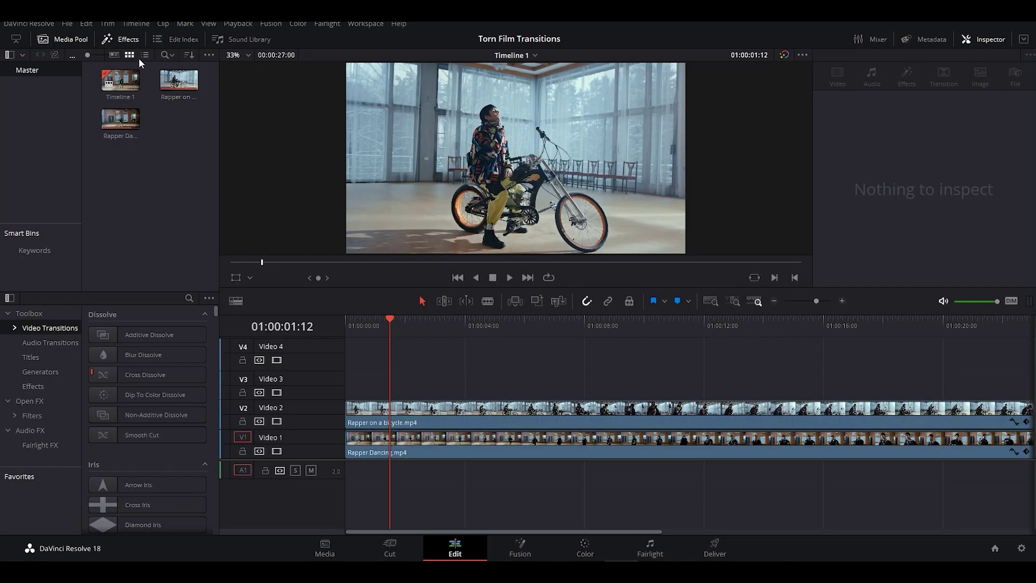
# Import 02 Luma Mask.mov and 02 Transition.mov from 4K > 02 - TornX Film Transitions
pyautogui.rightClick(166, 205)
pyautogui.click(213, 294)
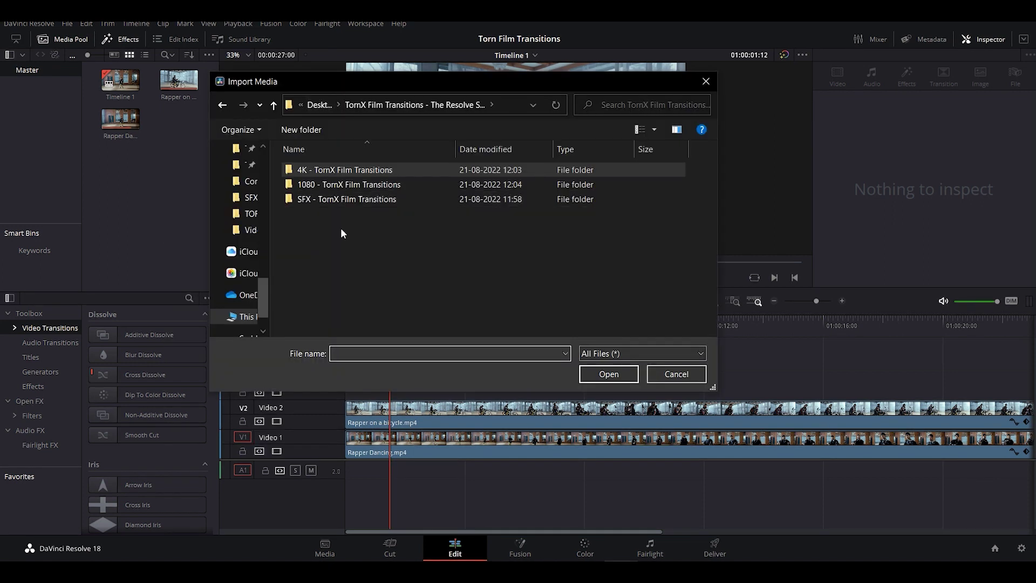
pyautogui.doubleClick(324, 171)
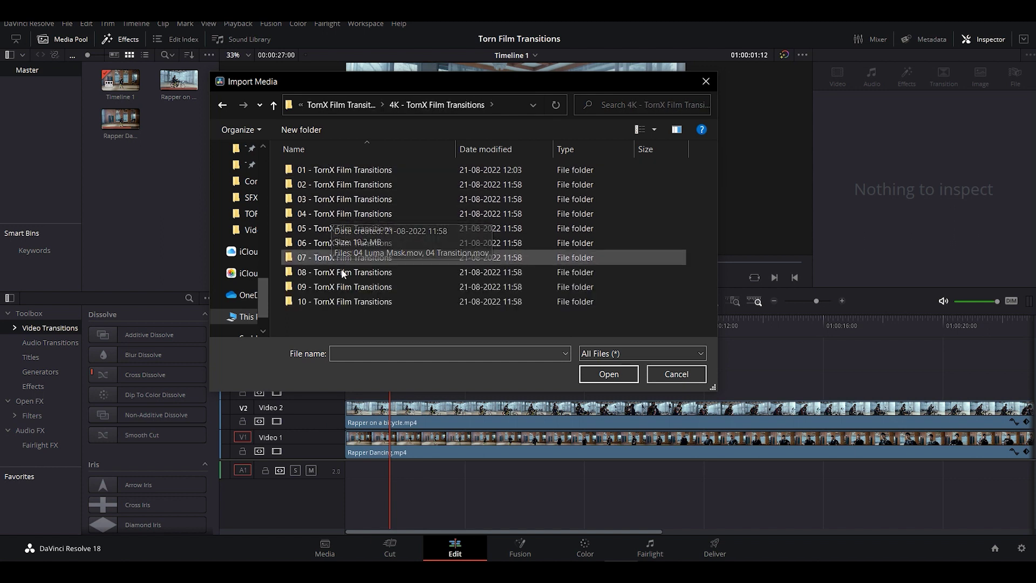
pyautogui.doubleClick(346, 184)
pyautogui.moveTo(515, 221); pyautogui.dragTo(283, 187)
pyautogui.click(609, 374)
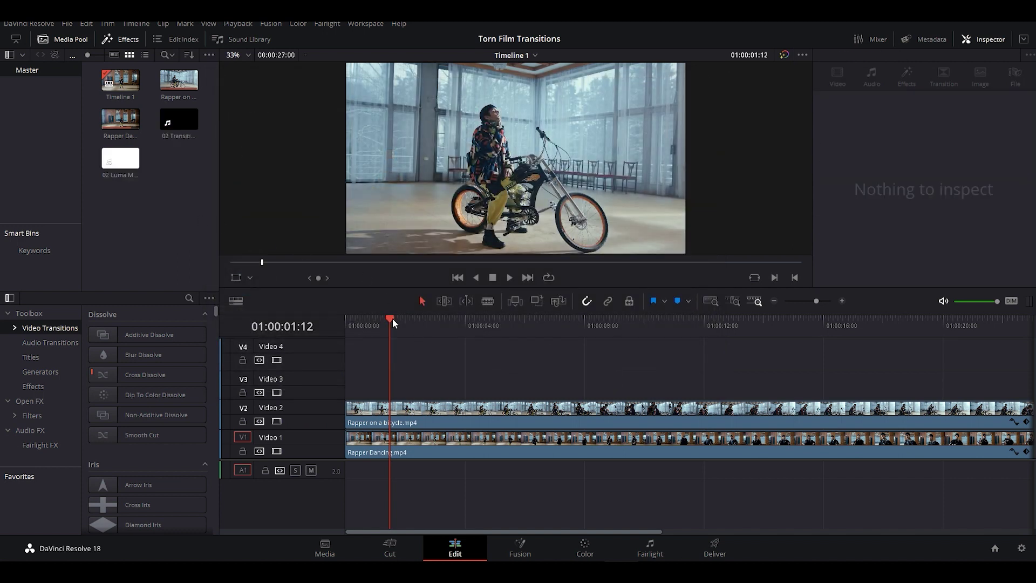
# Move the bicycle clip up to Video 3, later, and place 02 Luma Mask on Video 2
pyautogui.moveTo(392, 318); pyautogui.dragTo(348, 318)
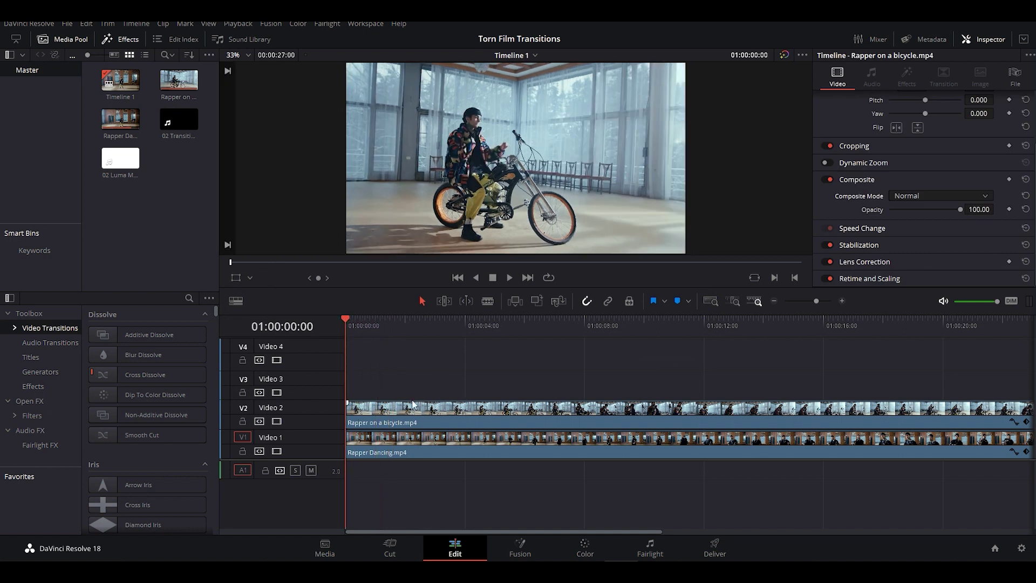
pyautogui.moveTo(405, 417); pyautogui.dragTo(446, 392)
pyautogui.click(154, 187)
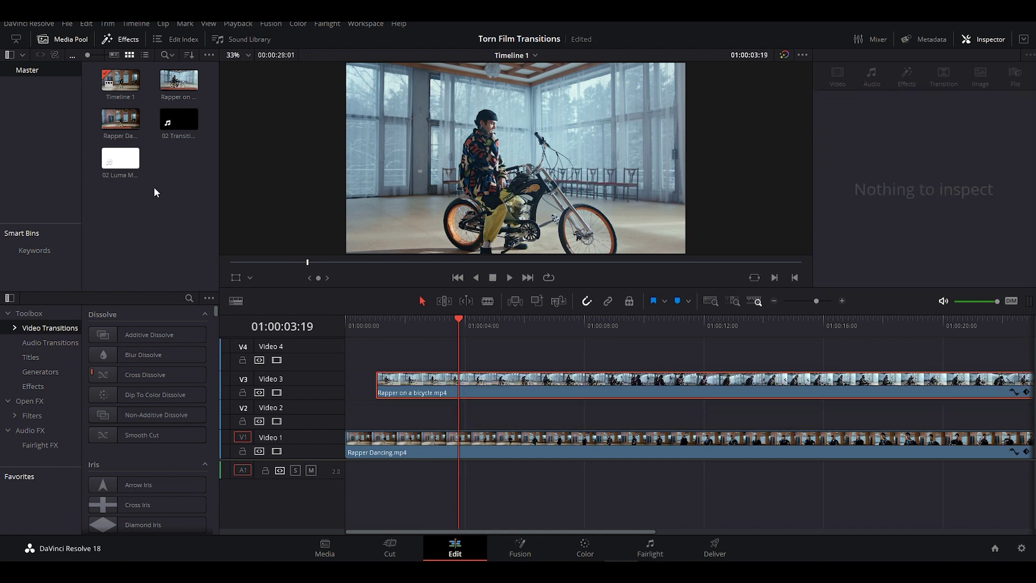
pyautogui.click(120, 160)
pyautogui.moveTo(120, 160); pyautogui.dragTo(382, 419)
# Snap the playhead to the clip start, zoom the timeline in, and drop 02 Transition on Video 4
pyautogui.moveTo(459, 316); pyautogui.dragTo(393, 321)
pyautogui.press('Up')
pyautogui.press('Down')
pyautogui.press('Up')
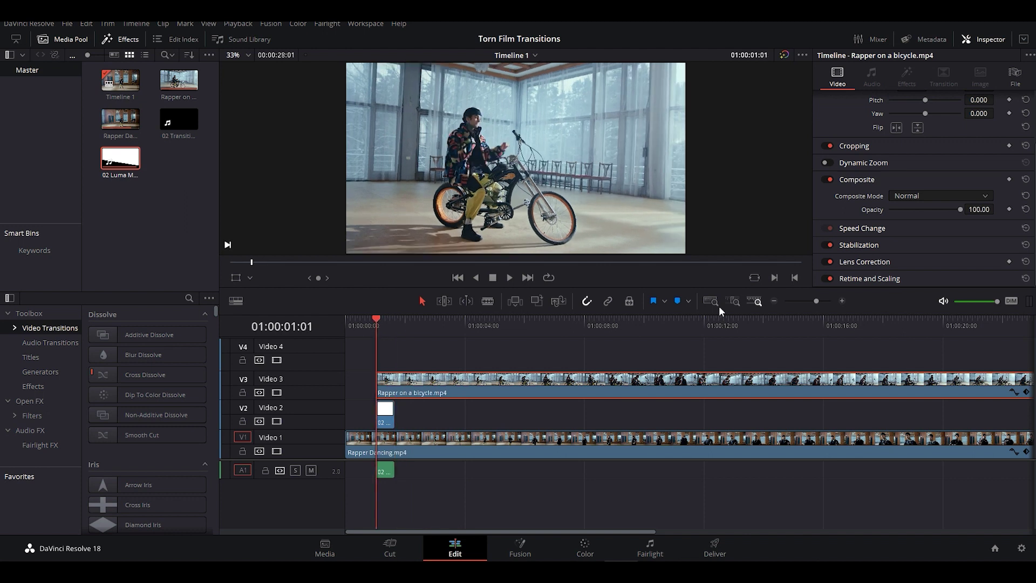
pyautogui.click(818, 302)
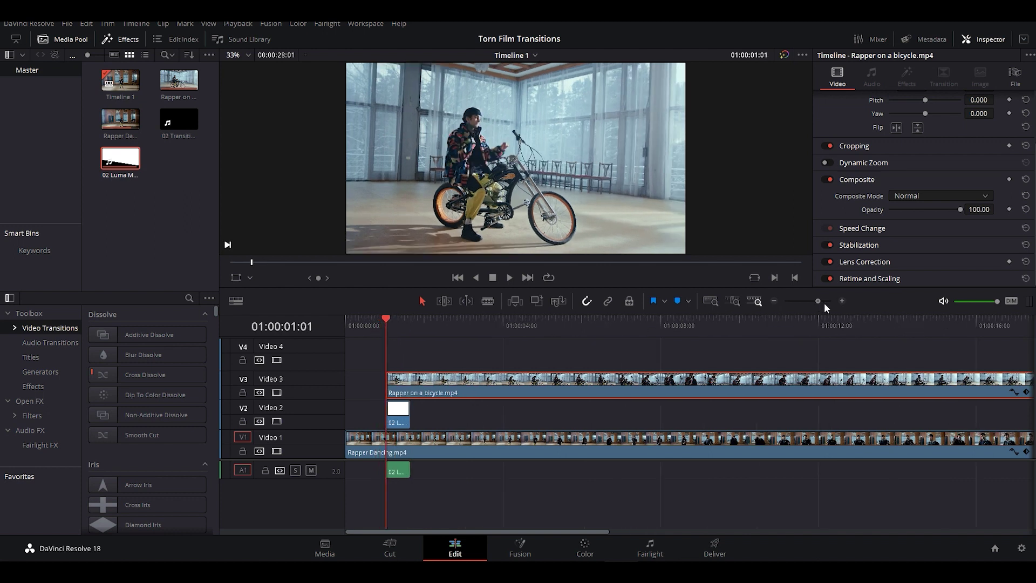
pyautogui.click(824, 304)
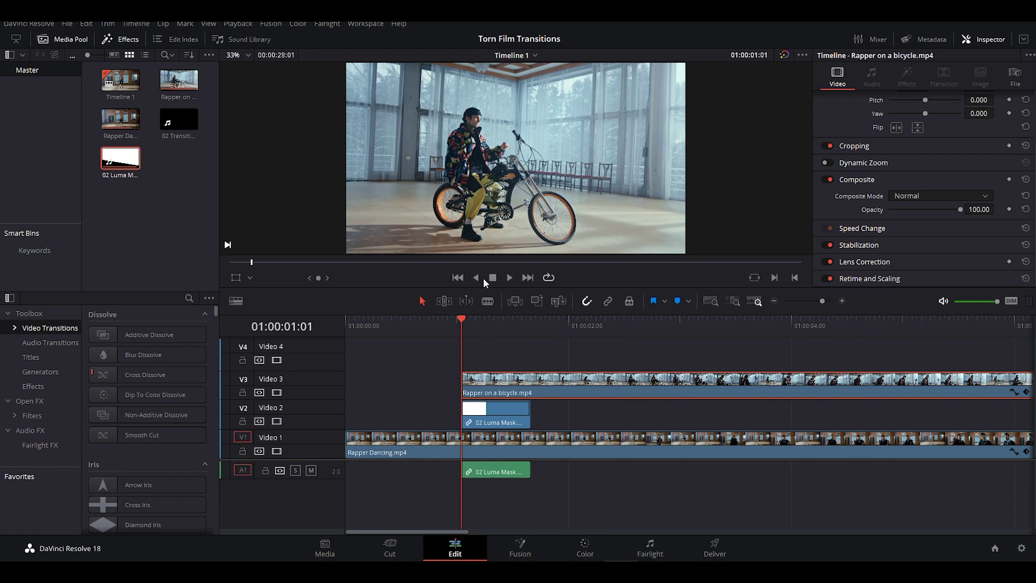
pyautogui.click(158, 195)
pyautogui.moveTo(178, 137); pyautogui.dragTo(479, 345)
# Align 02 Transition.mov on Video 4 with the luma mask clip's start, then select the luma mask
pyautogui.click(479, 345)
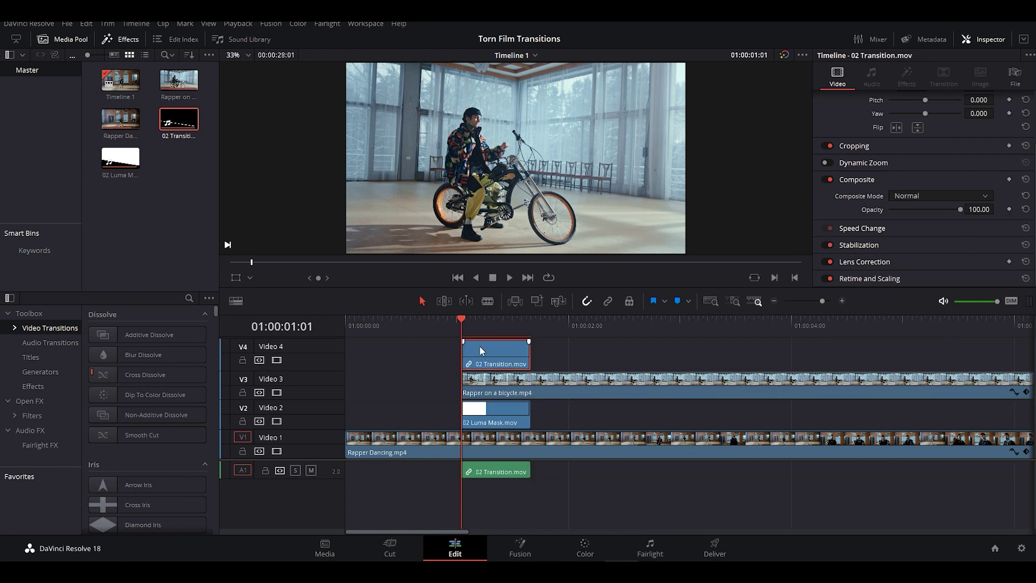
pyautogui.click(483, 413)
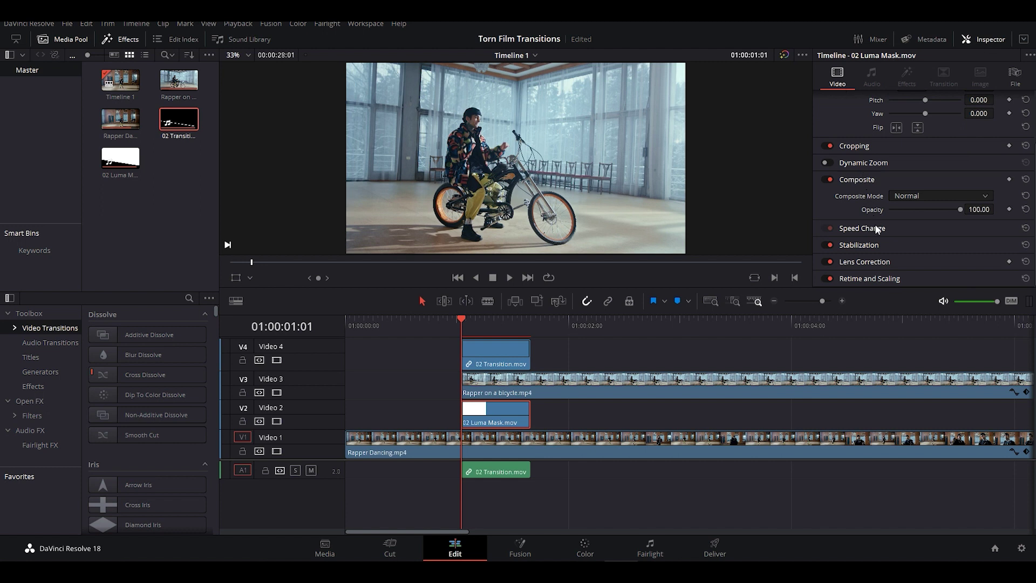
# Set the 02 Luma Mask clip's composite mode to Inverted Alpha
pyautogui.click(915, 195)
pyautogui.scroll(-4, 920, 246)
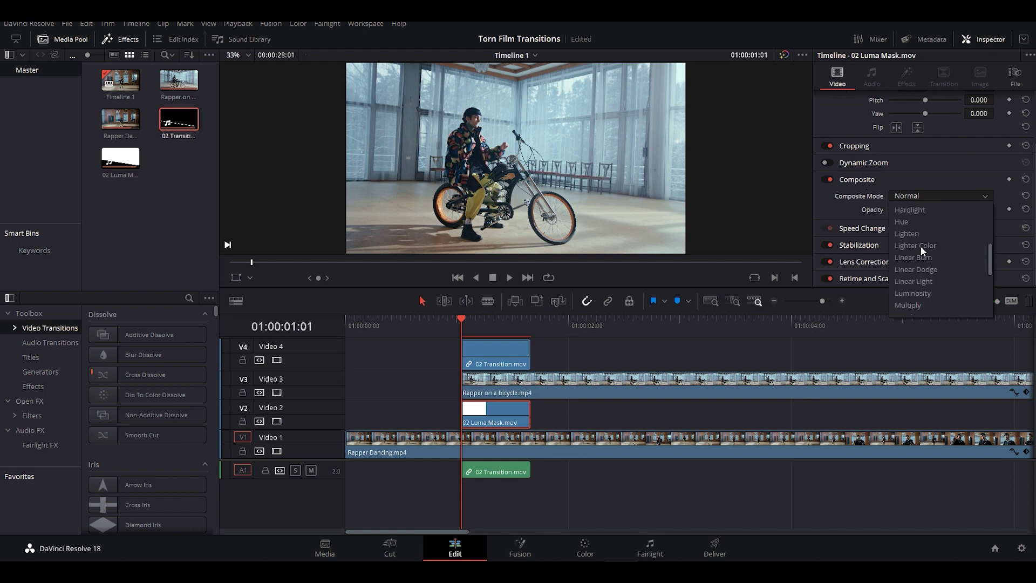
pyautogui.scroll(-2, 920, 246)
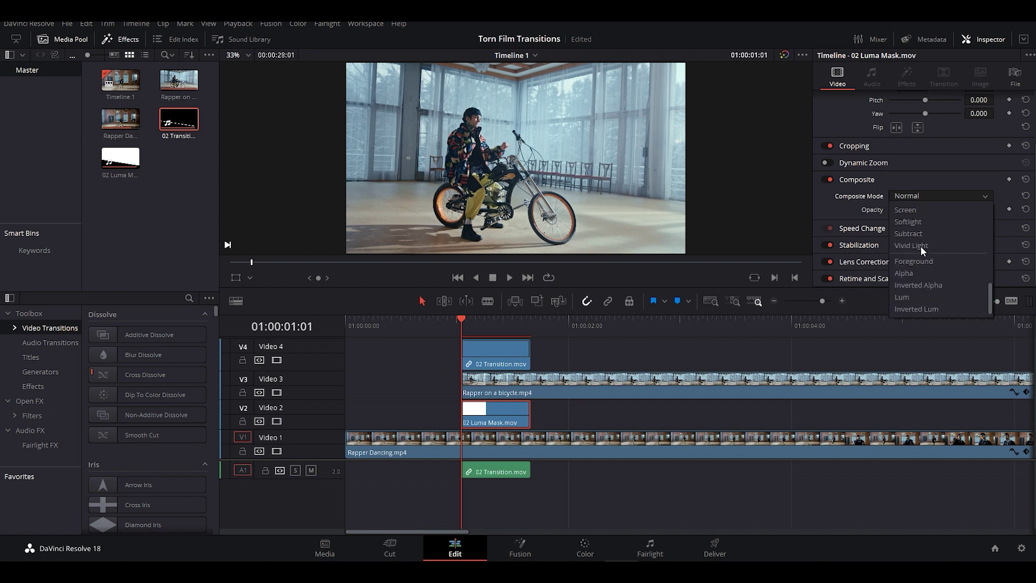
pyautogui.click(927, 285)
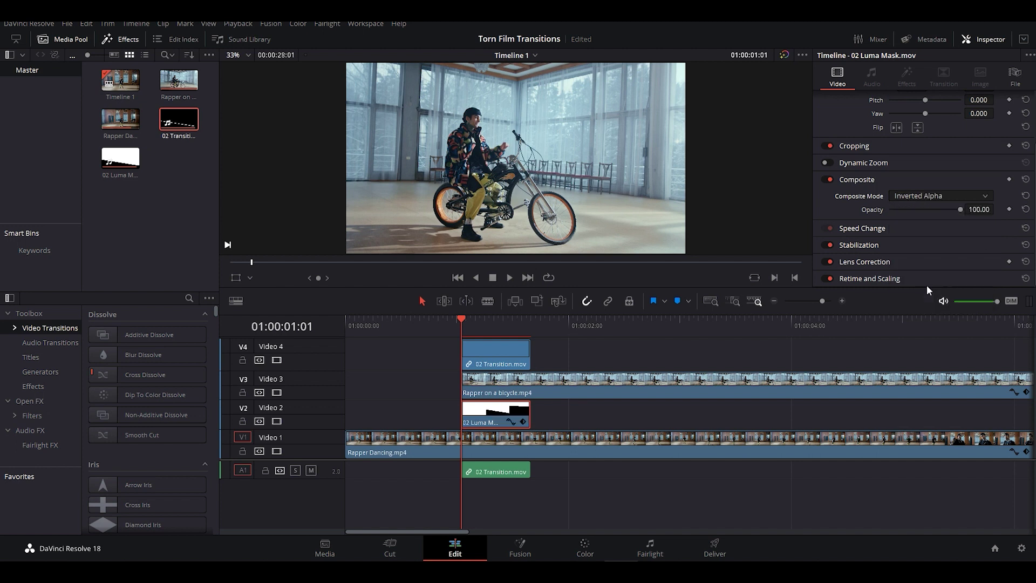
# Set the Rapper on a bicycle clip's composite mode to Foreground
pyautogui.click(568, 386)
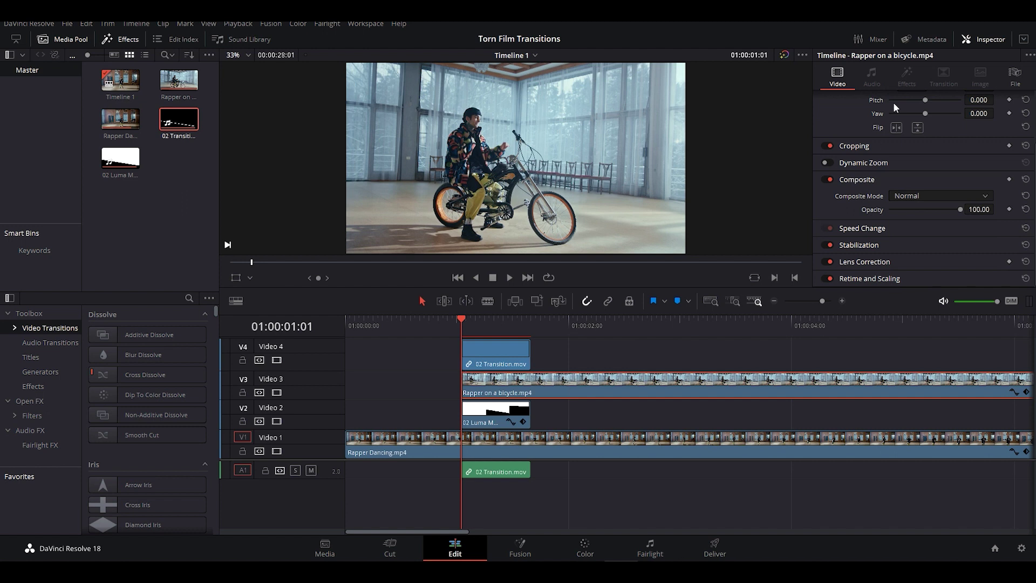
pyautogui.click(912, 197)
pyautogui.scroll(-6, 920, 243)
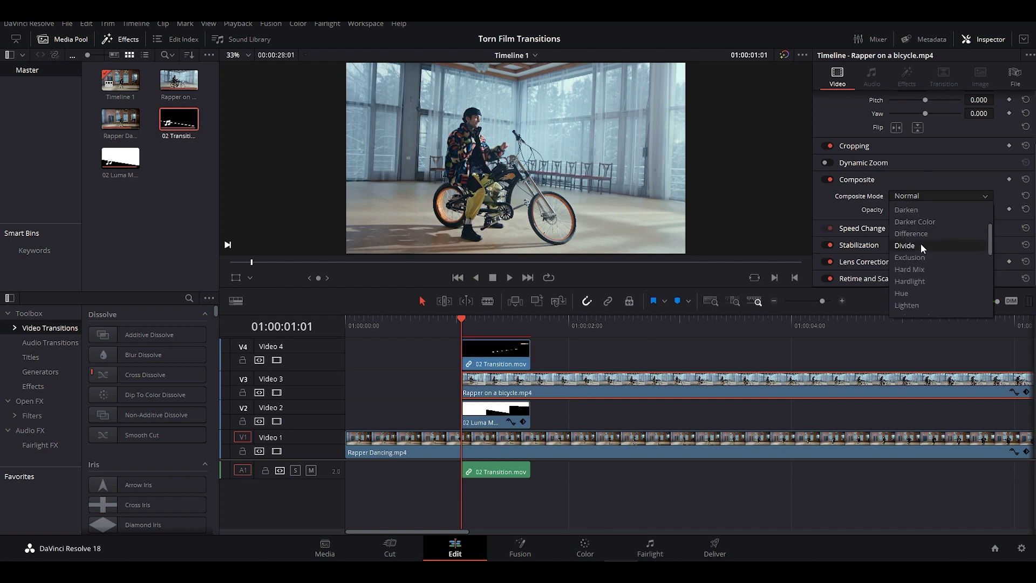
pyautogui.click(925, 261)
# Set the 02 Transition clip's composite mode to Screen
pyautogui.click(501, 356)
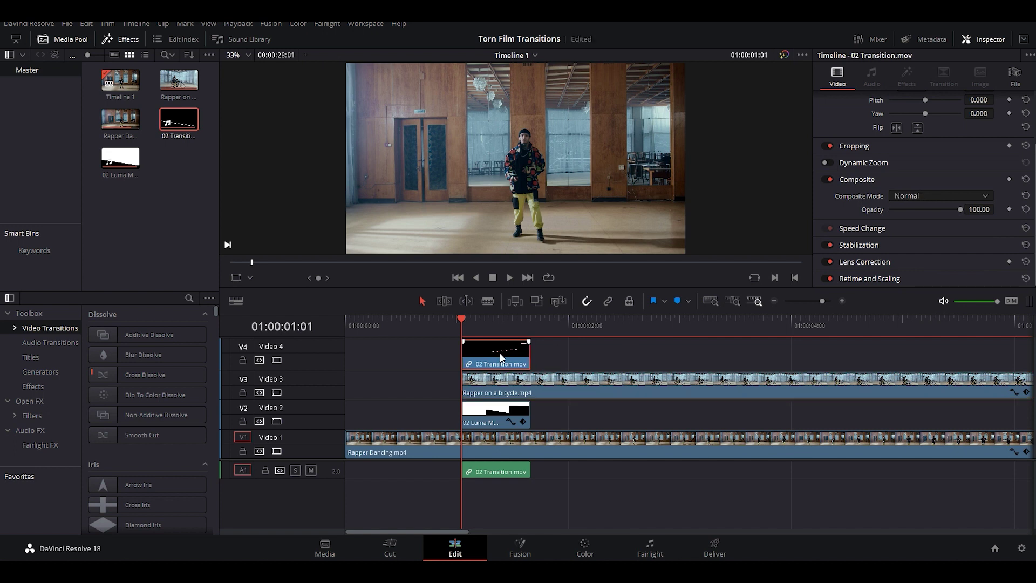
pyautogui.click(916, 195)
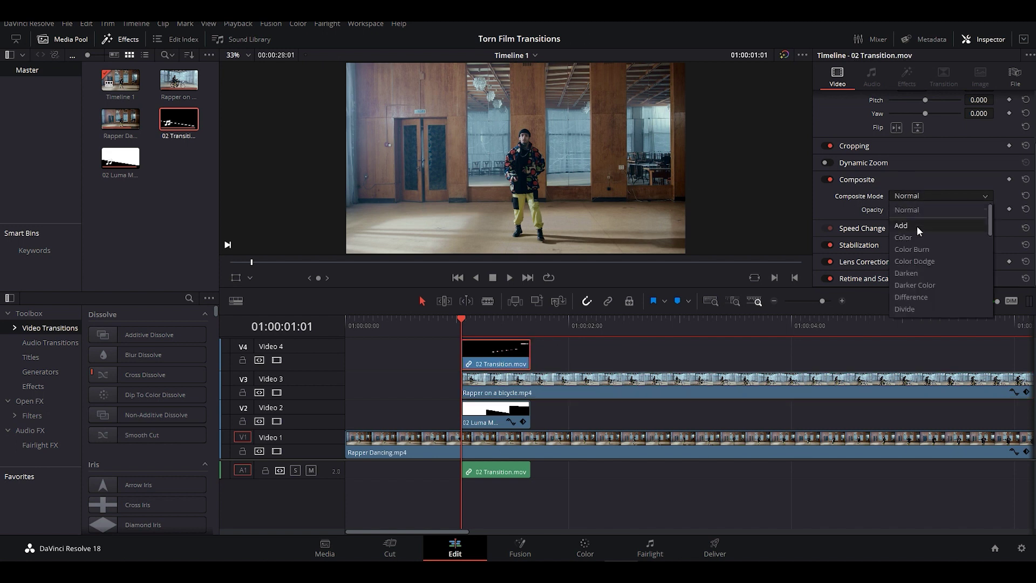
pyautogui.scroll(-2, 917, 230)
pyautogui.scroll(-3, 917, 231)
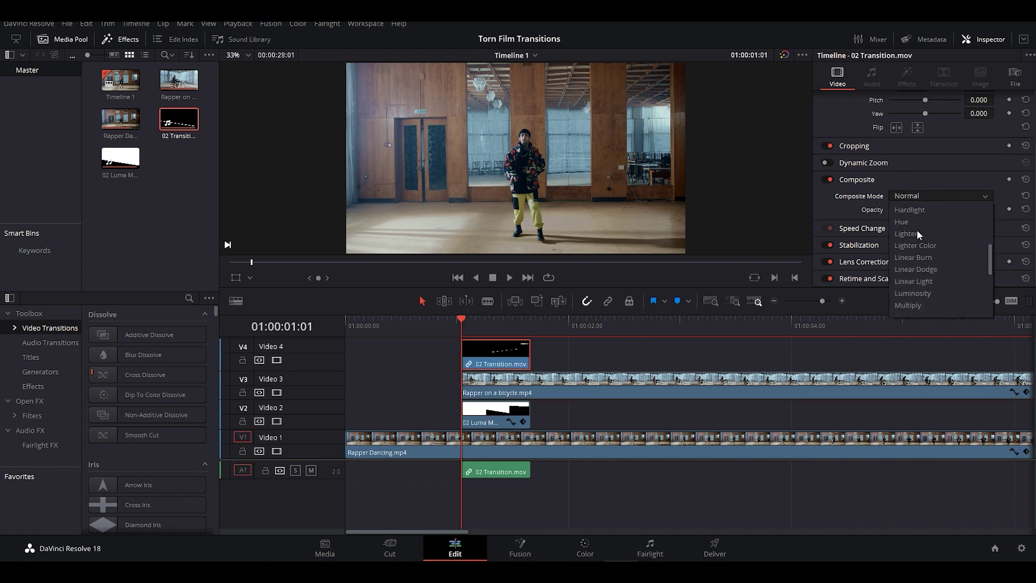
pyautogui.scroll(-3, 917, 230)
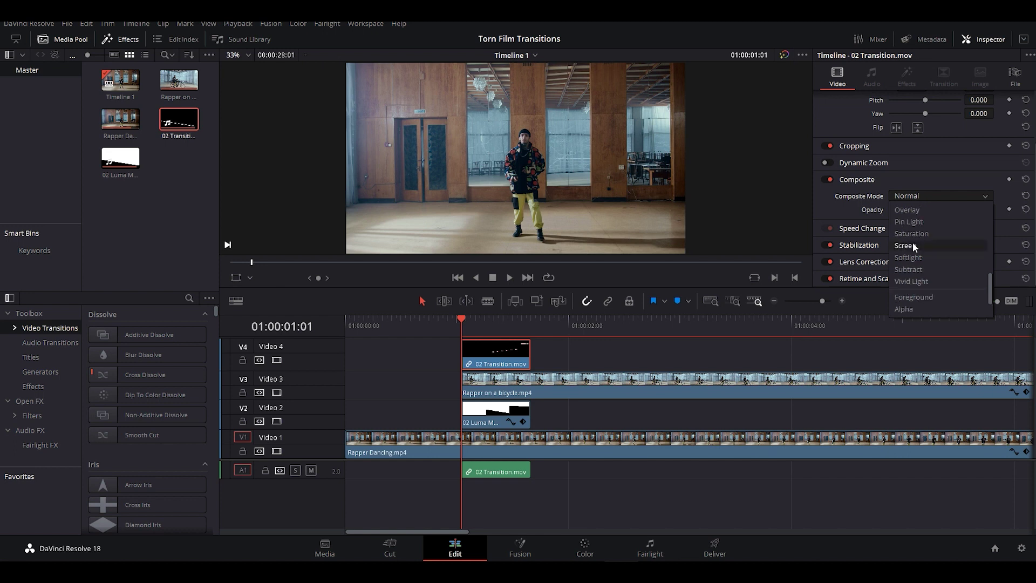
pyautogui.click(912, 242)
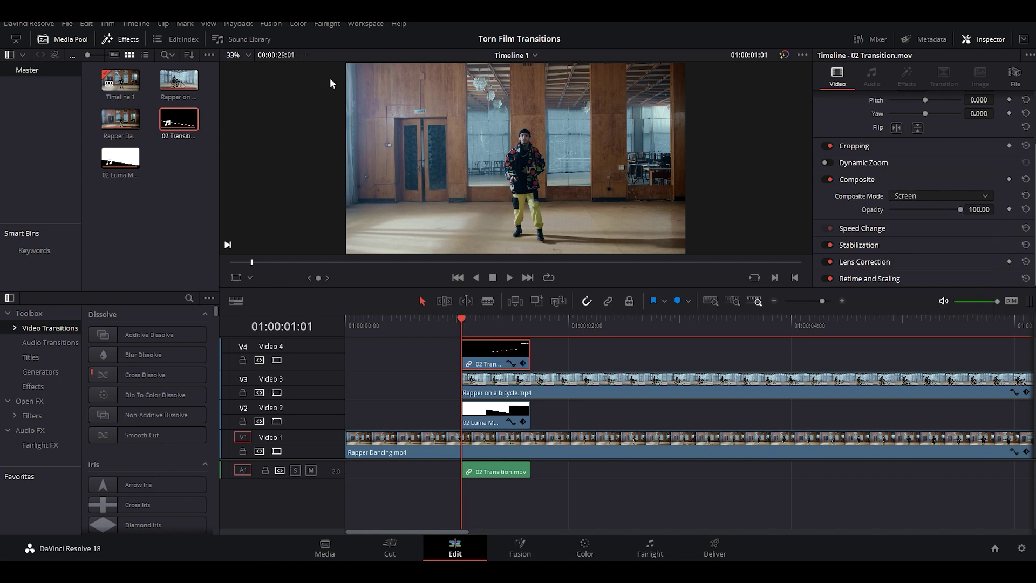
# Set the Playback render cache to Smart
pyautogui.click(239, 24)
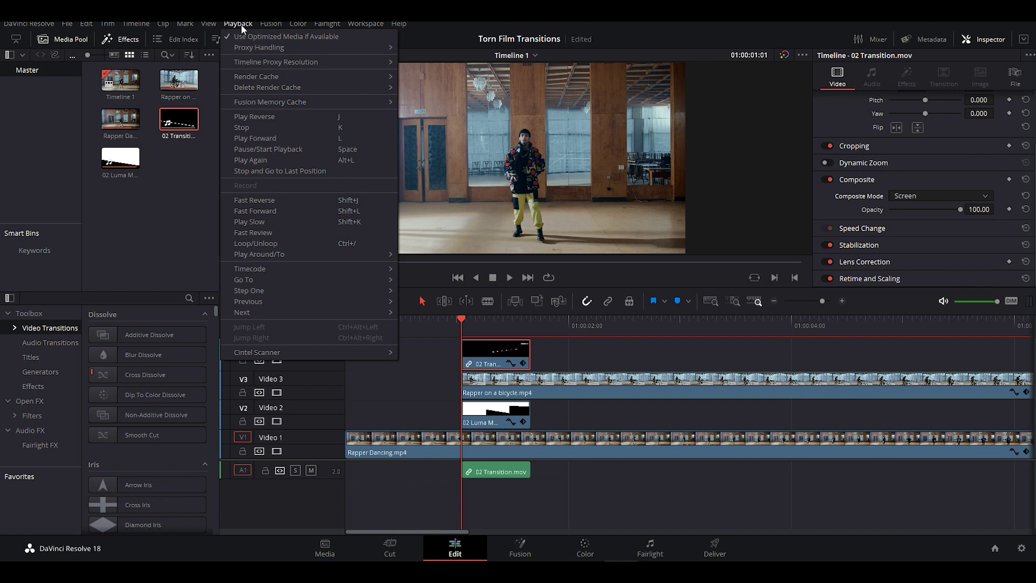
pyautogui.moveTo(256, 76)
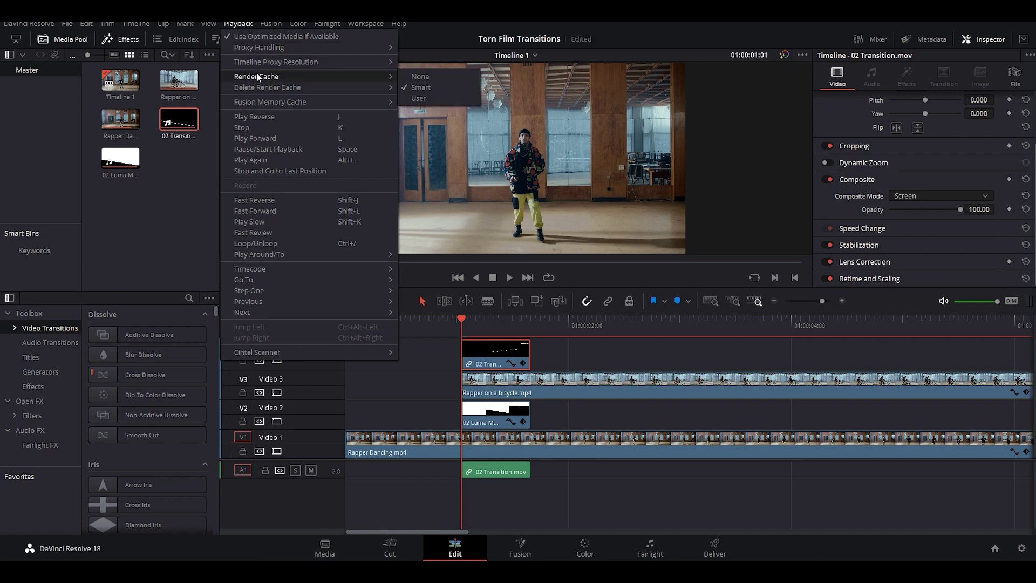
pyautogui.click(418, 87)
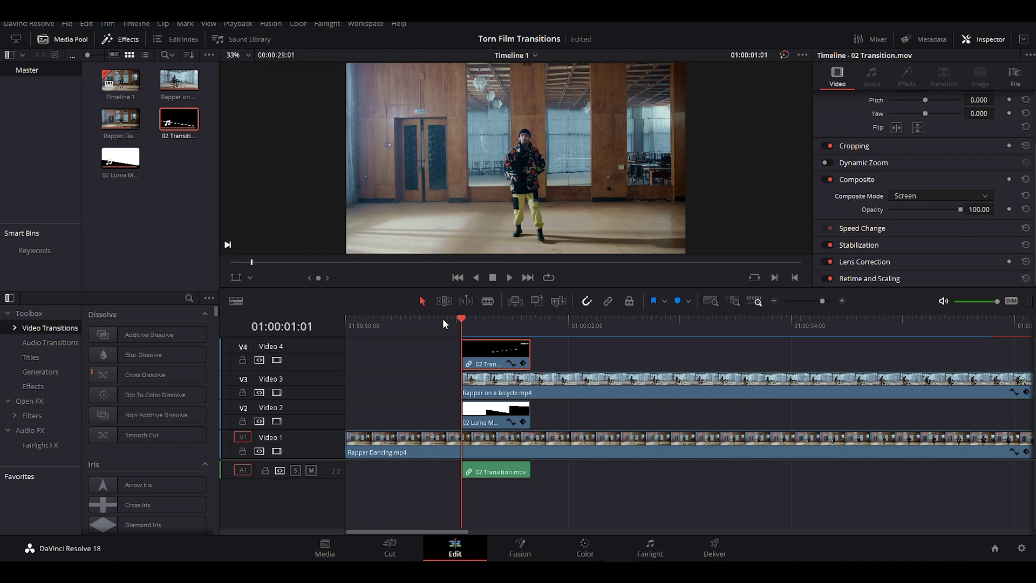
# Play the timeline from the start to preview the transition, then return just before it
pyautogui.moveTo(442, 318); pyautogui.dragTo(356, 324)
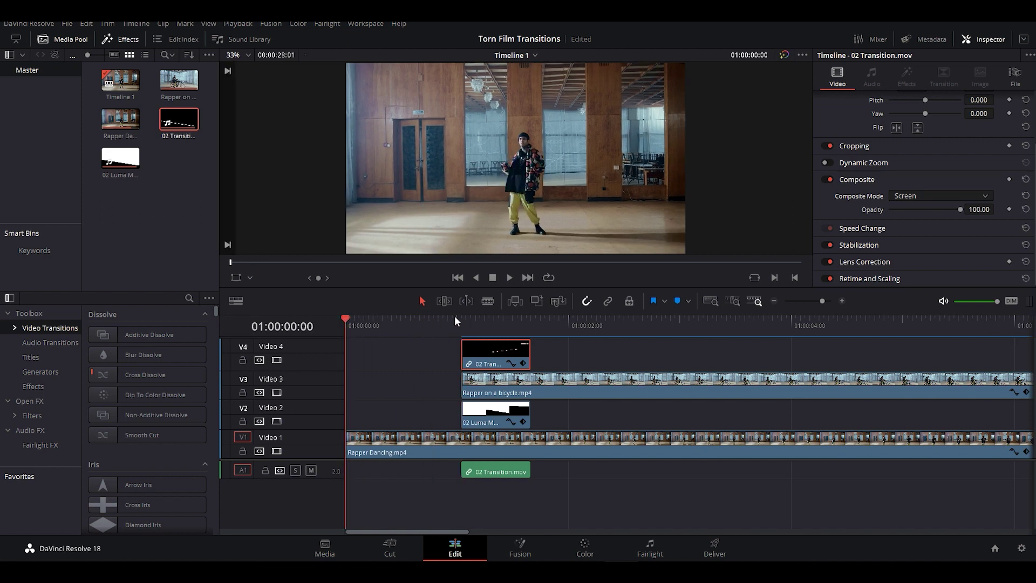
pyautogui.press('space')
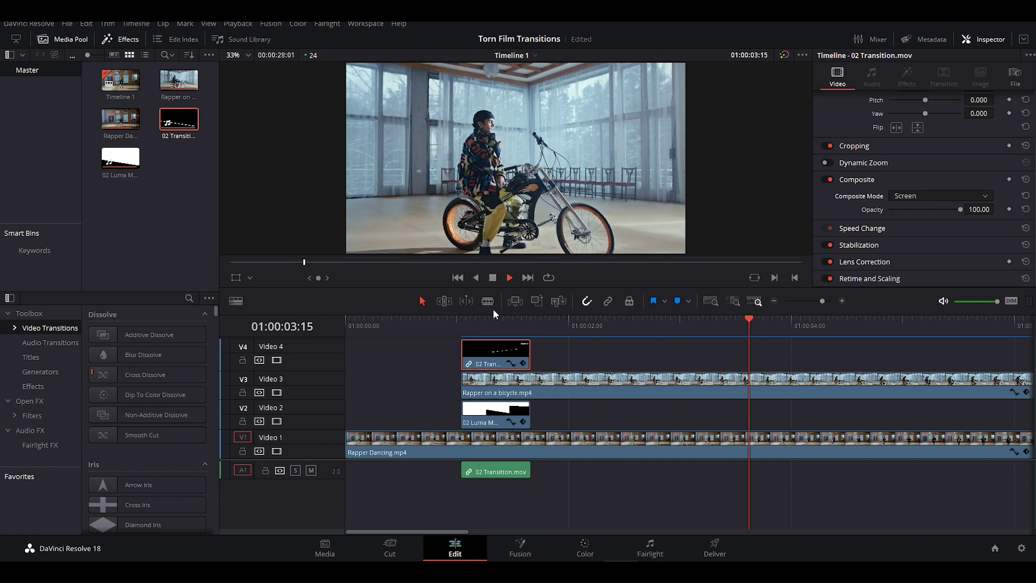
pyautogui.press('space')
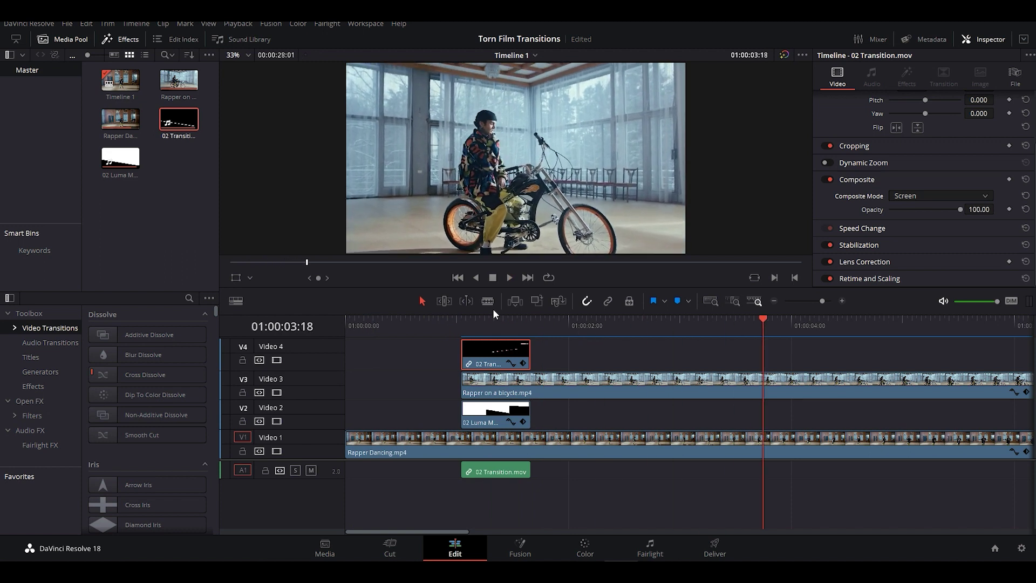
pyautogui.moveTo(766, 322); pyautogui.dragTo(440, 321)
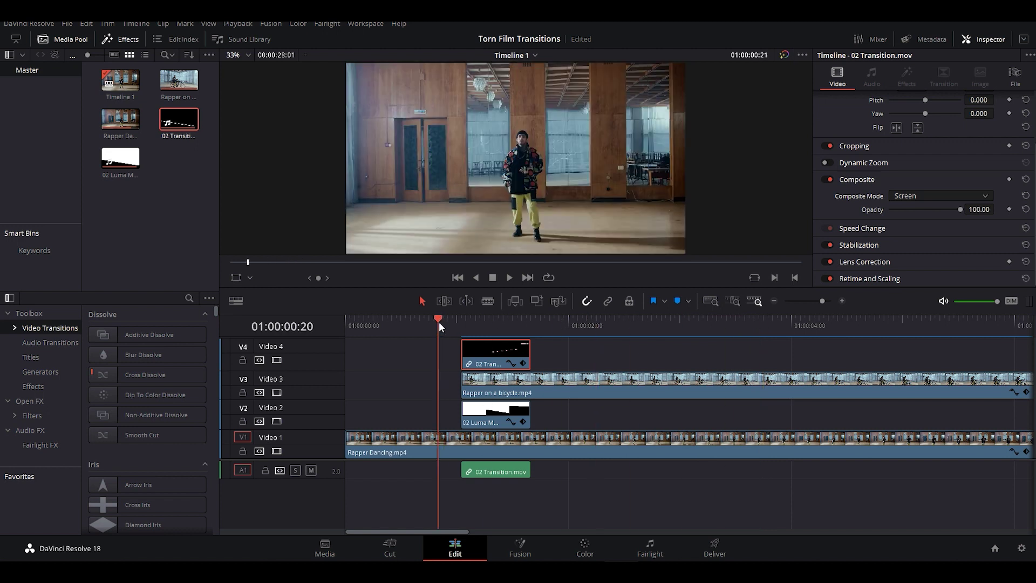
pyautogui.rightClick(154, 208)
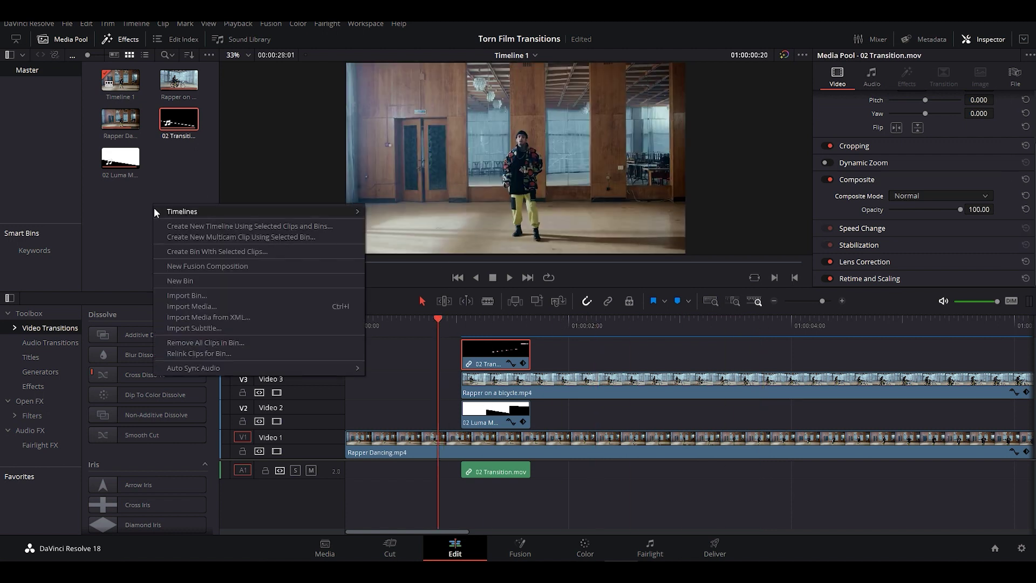
# Import 02 - SFX - TornX Film Transitions.wav from the SFX - TornX Film Transitions folder
pyautogui.click(190, 305)
pyautogui.doubleClick(338, 200)
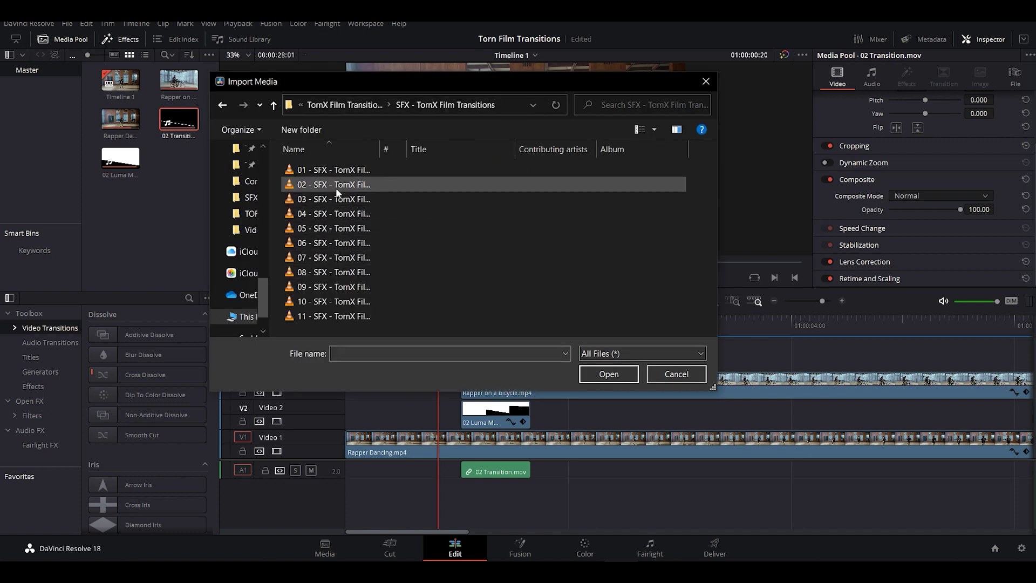
pyautogui.doubleClick(336, 188)
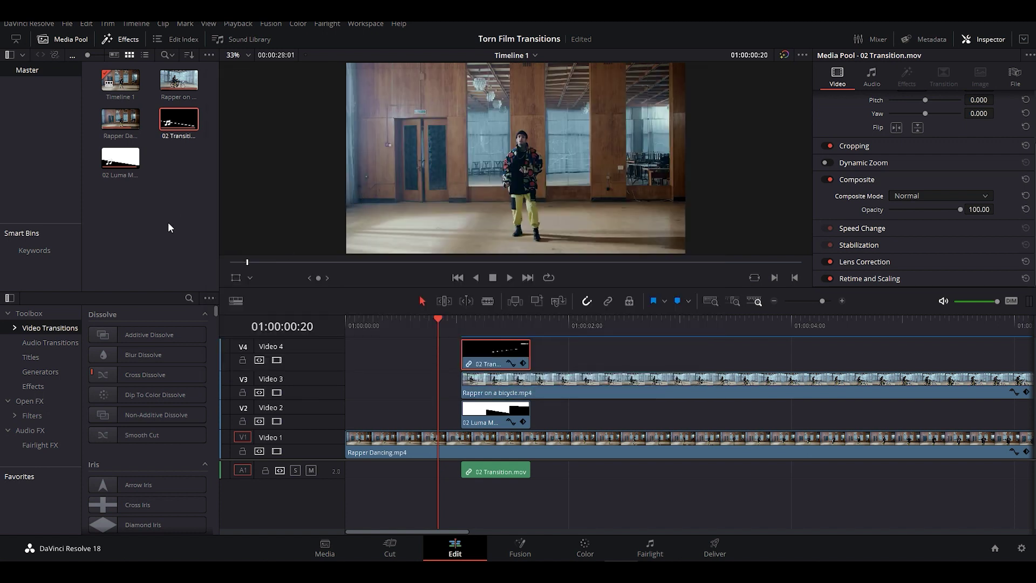
# Place the sound effect on Audio 2 under the transition and enlarge the track height
pyautogui.click(182, 220)
pyautogui.click(184, 174)
pyautogui.moveTo(183, 175); pyautogui.dragTo(464, 495)
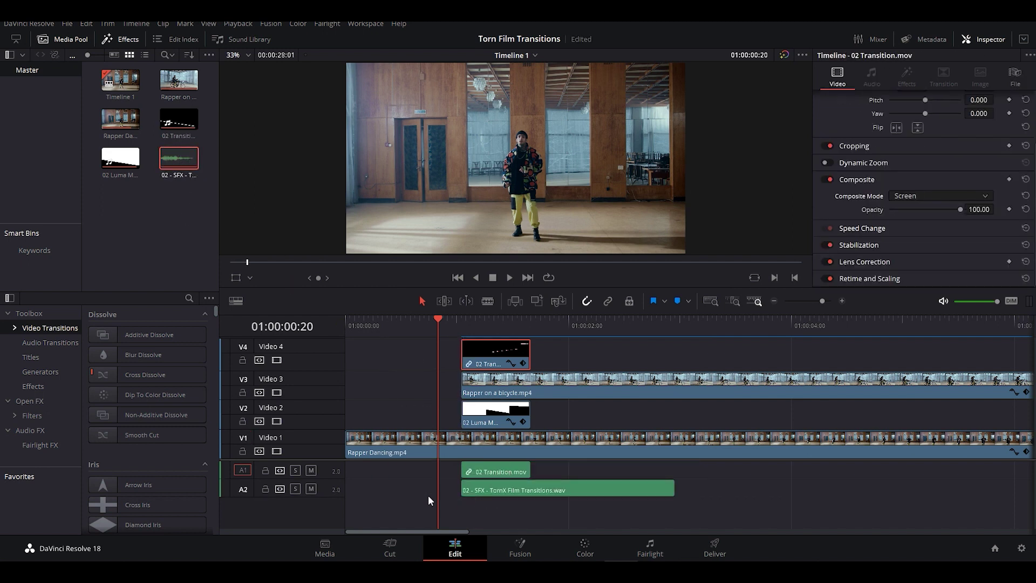
pyautogui.moveTo(328, 496); pyautogui.dragTo(327, 527)
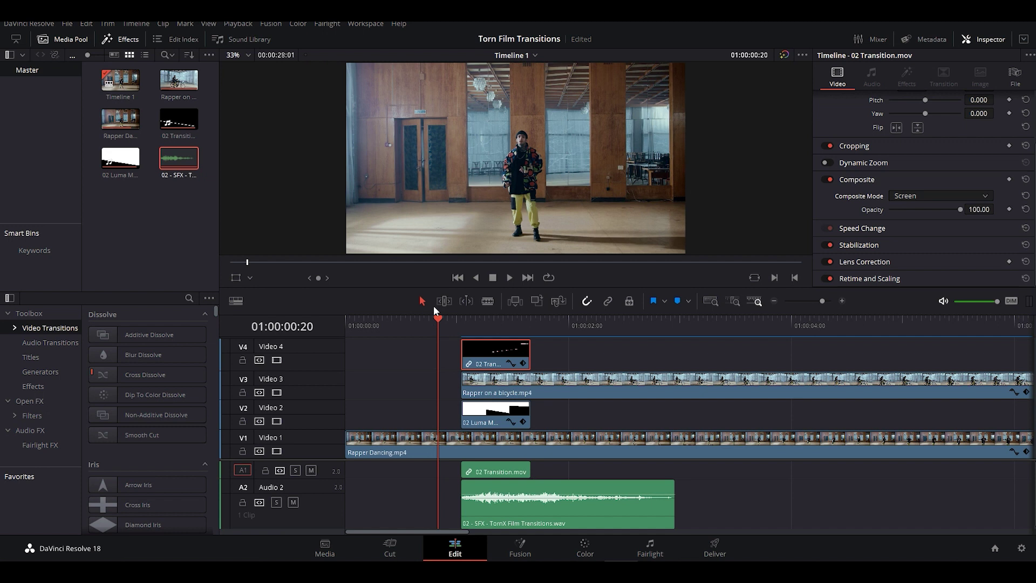
# Play the transition, then trim the sound effect's end to match 02 Transition.mov
pyautogui.moveTo(438, 318); pyautogui.dragTo(419, 319)
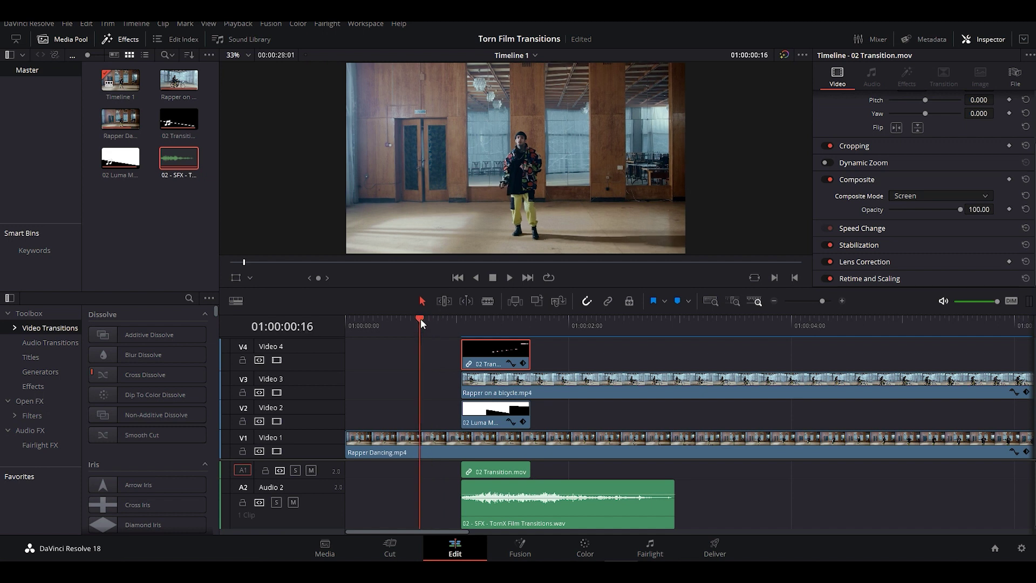
pyautogui.press('space')
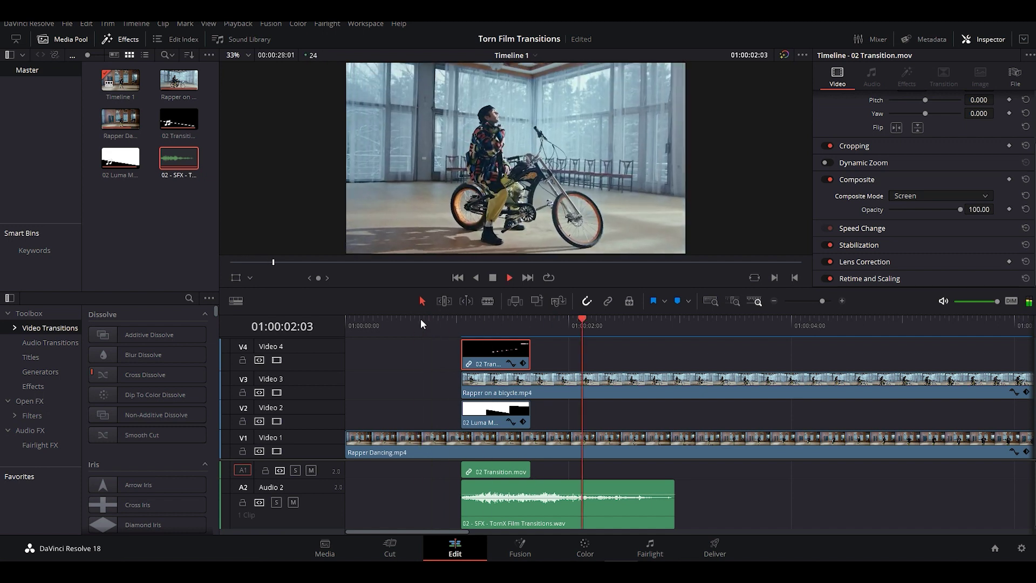
pyautogui.press('space')
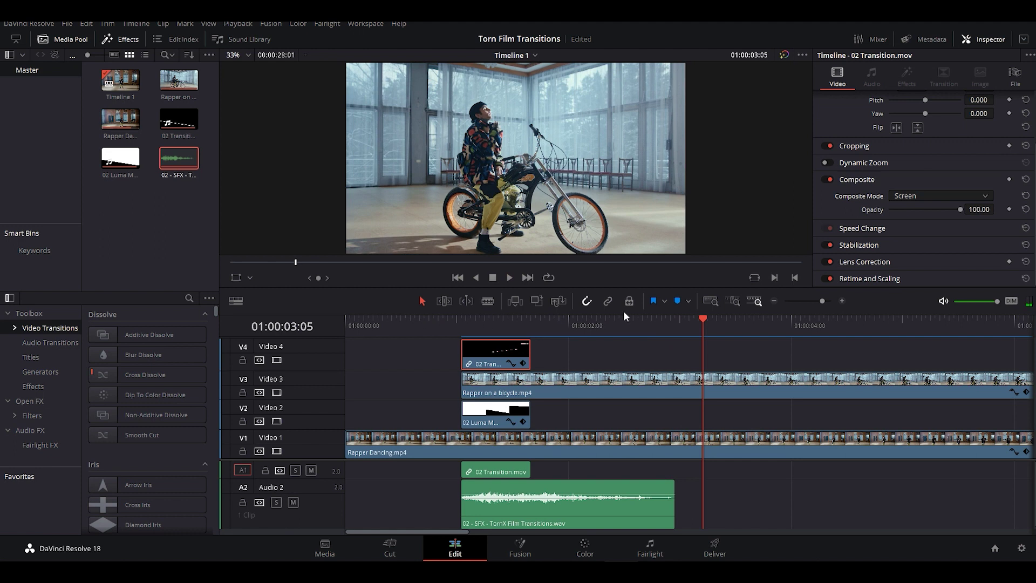
pyautogui.moveTo(704, 322); pyautogui.dragTo(619, 321)
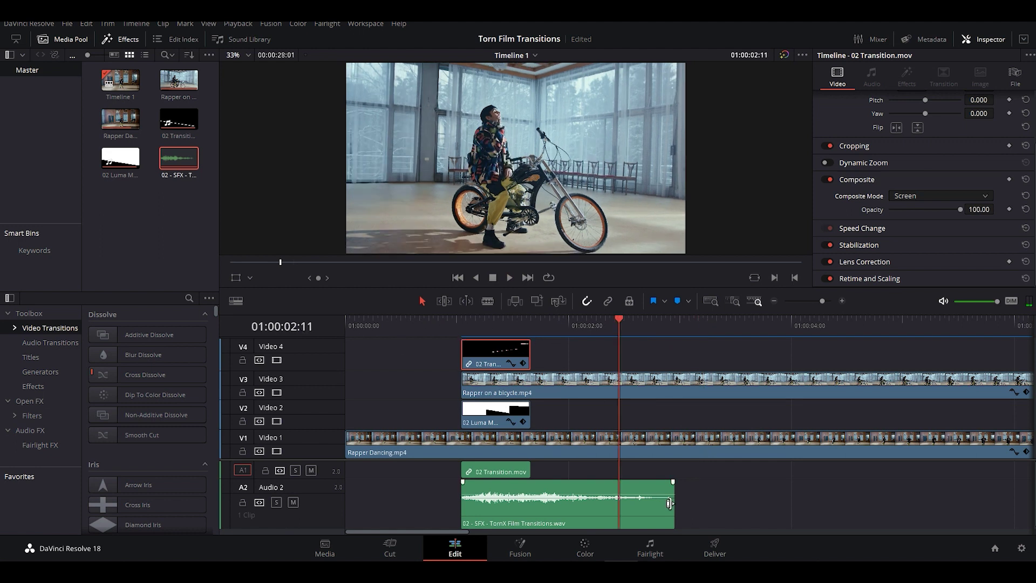
pyautogui.moveTo(673, 502); pyautogui.dragTo(528, 502)
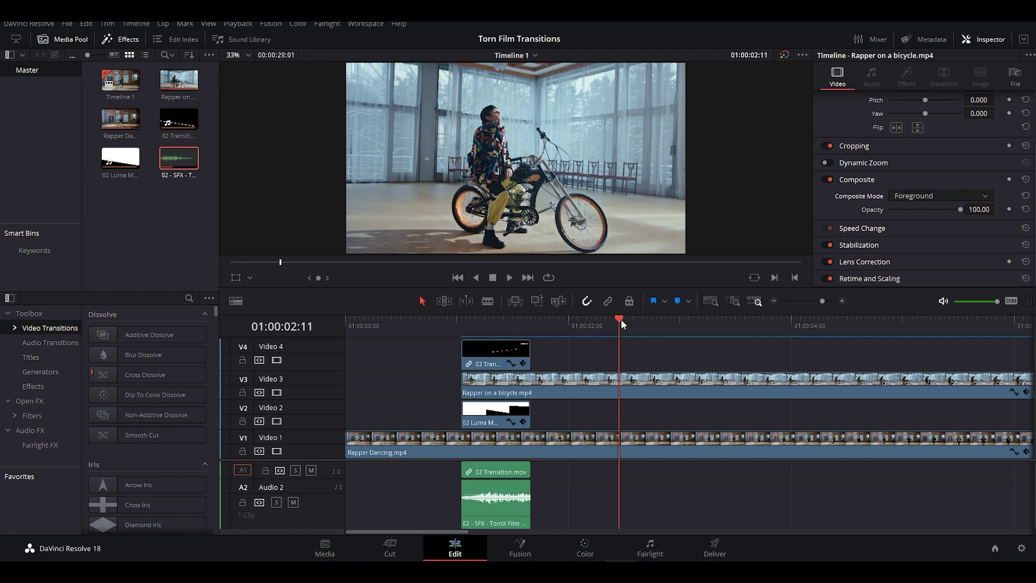
# Play back the finished transition from just before it to check it
pyautogui.moveTo(620, 318); pyautogui.dragTo(348, 342)
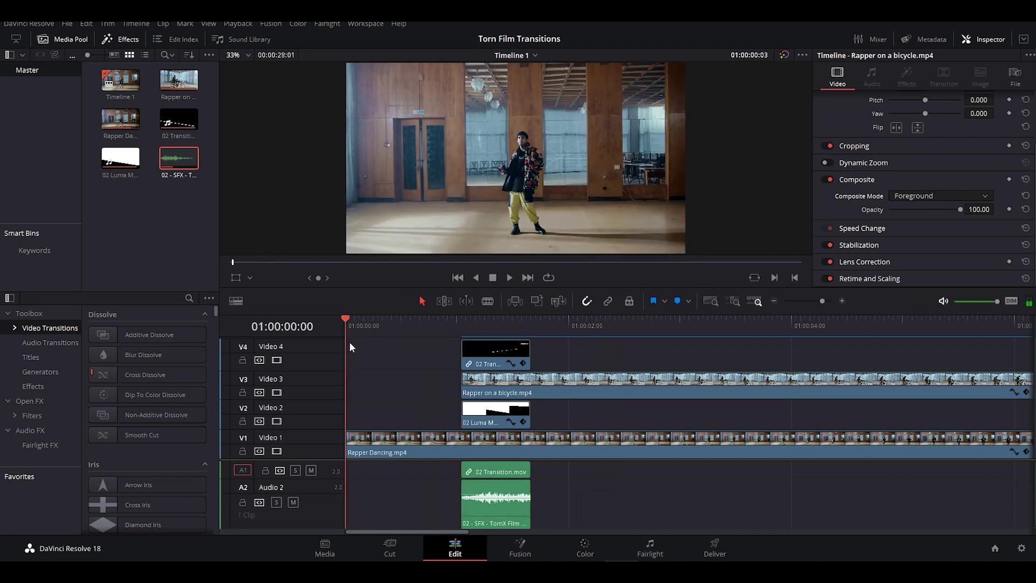
pyautogui.click(511, 282)
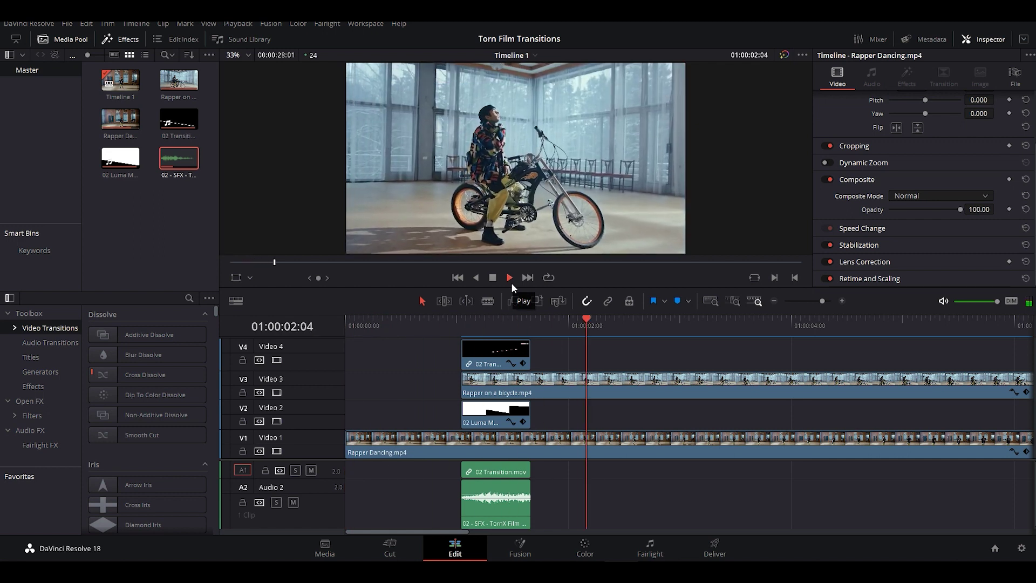
pyautogui.click(511, 282)
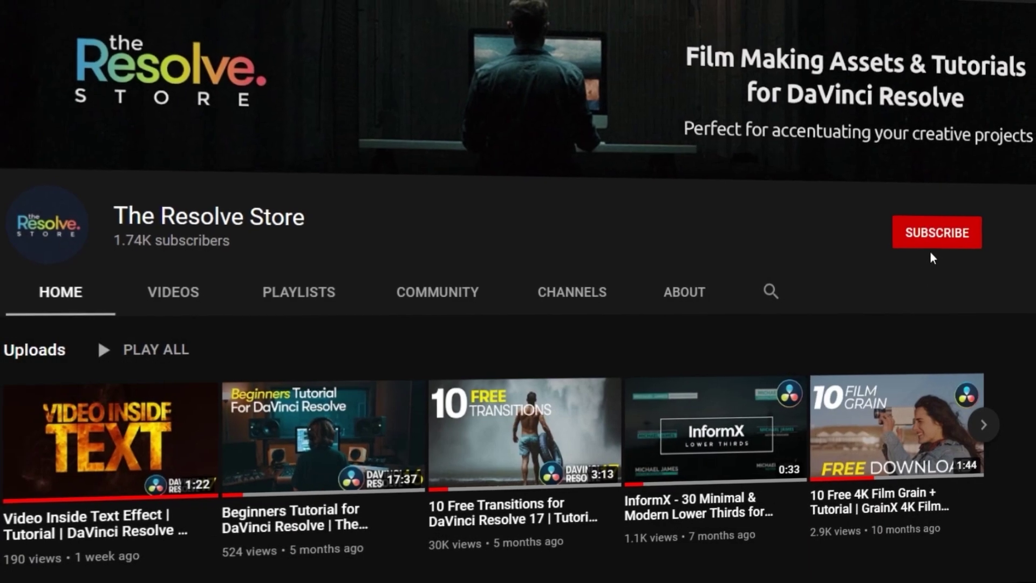
# Subscribe to The Resolve Store YouTube channel
pyautogui.click(944, 239)
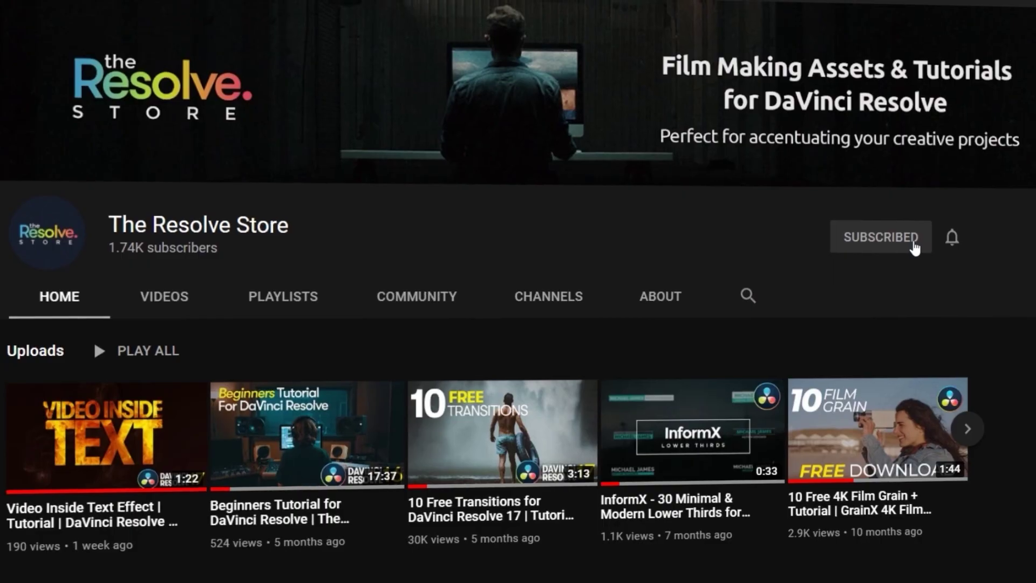